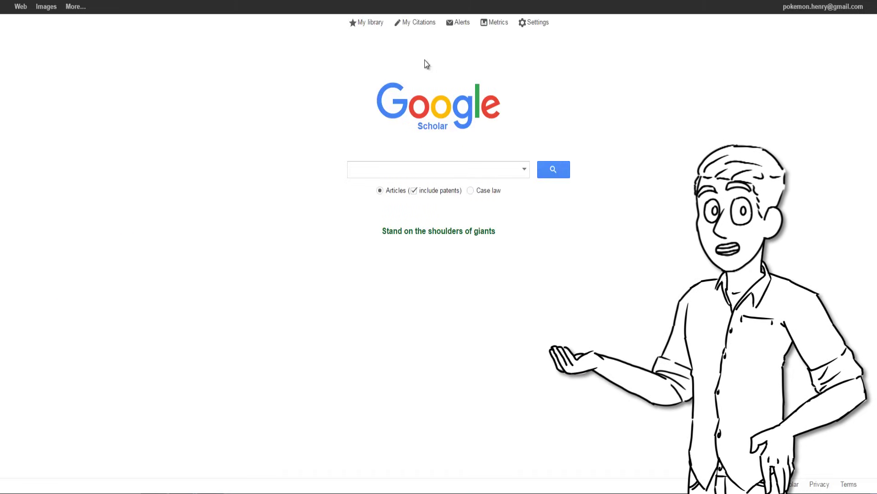
Step: Enable My library, enter profile interests including History and Media, and skip adding articles
{"action": "left_click", "coordinate": [419, 24]}
{"action": "left_click", "coordinate": [232, 237]}
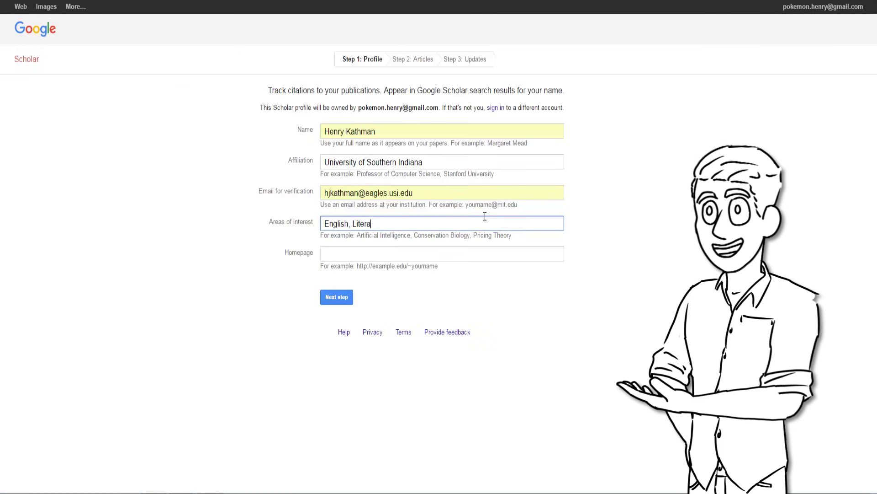
{"action": "type", "text": "ture, H"}
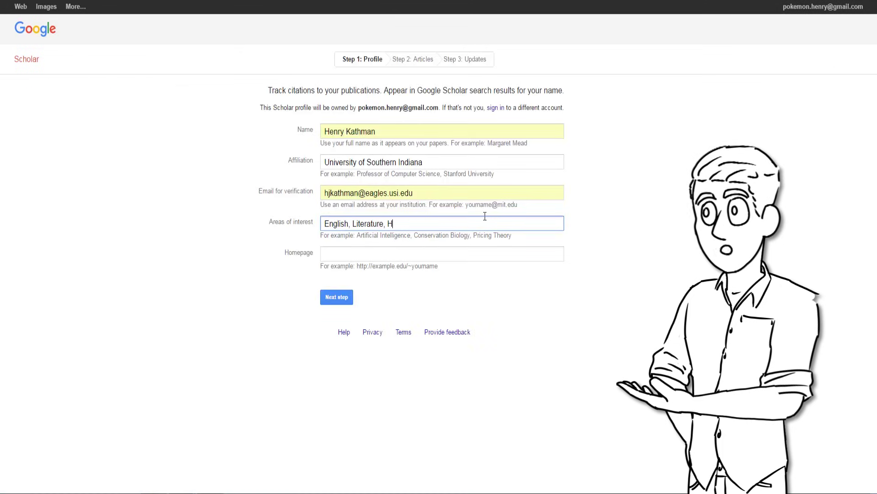
{"action": "type", "text": "istory, Me"}
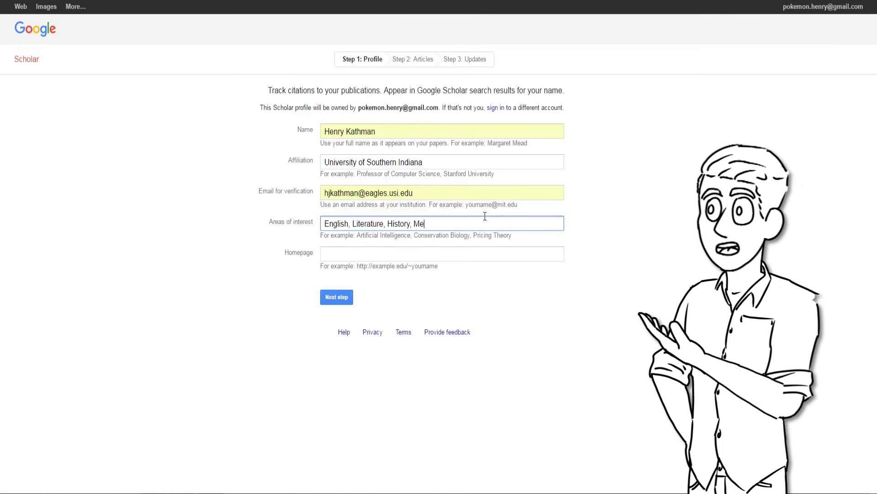
{"action": "type", "text": "dia"}
{"action": "key", "text": "BackSpace"}
{"action": "type", "text": "ia Lit"}
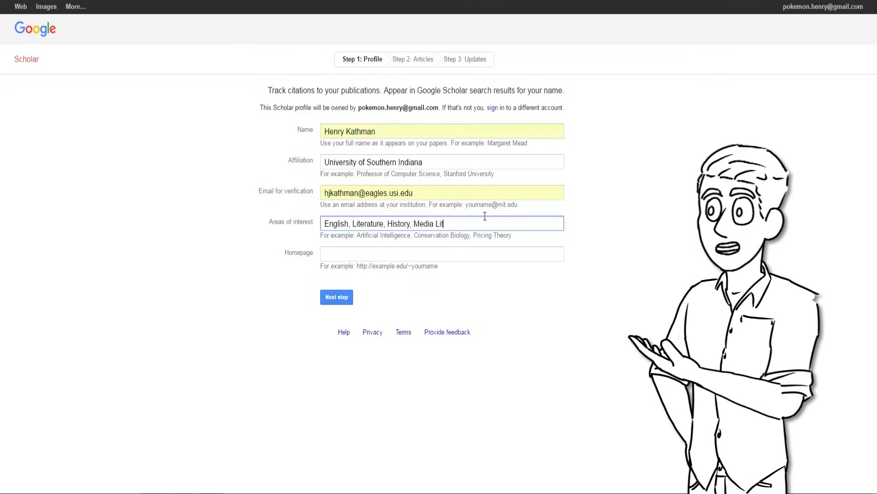
{"action": "type", "text": "eracy, Education"}
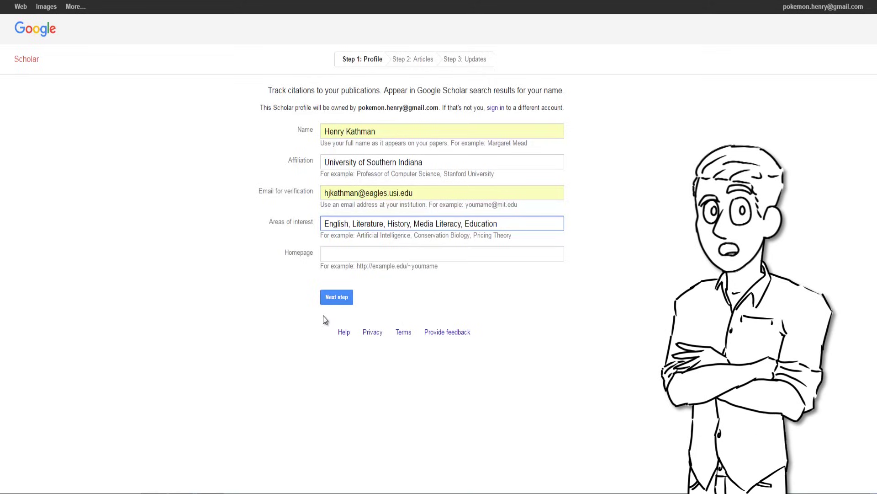
{"action": "left_click", "coordinate": [336, 297]}
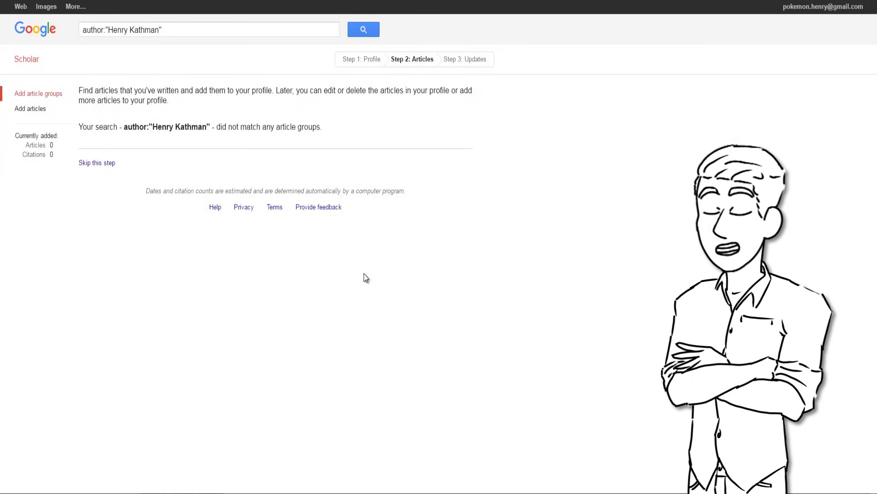
{"action": "left_click", "coordinate": [96, 164]}
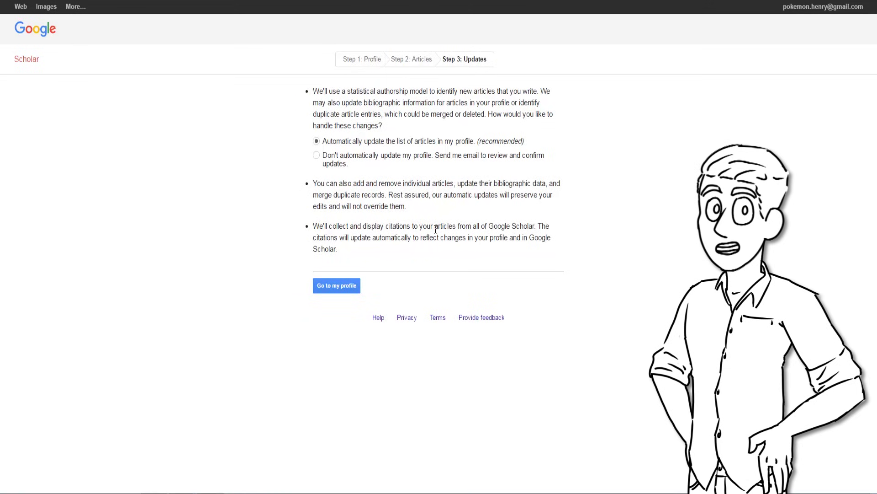
Step: Finish setup and save University of Southern Indiana full-text links under Settings > Library links
{"action": "left_click", "coordinate": [339, 289]}
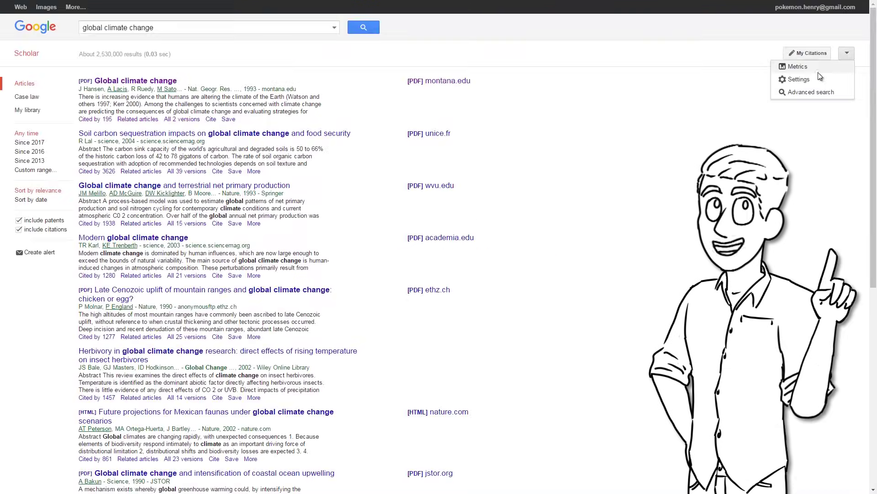
{"action": "left_click", "coordinate": [815, 76]}
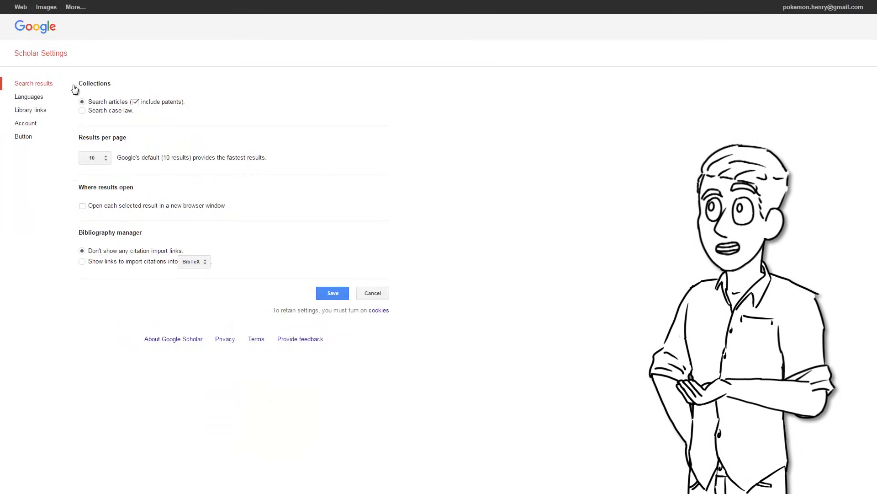
{"action": "left_click", "coordinate": [31, 110]}
{"action": "type", "text": "University of S"}
{"action": "type", "text": "outher"}
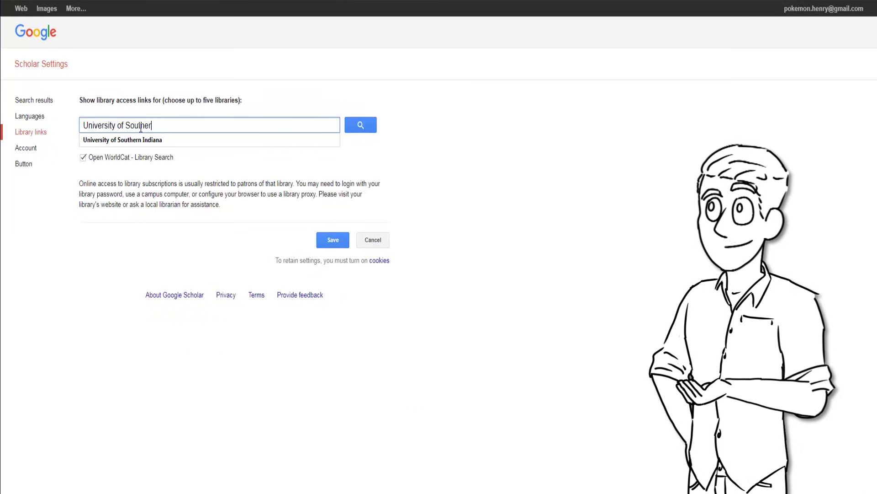
{"action": "type", "text": "n I"}
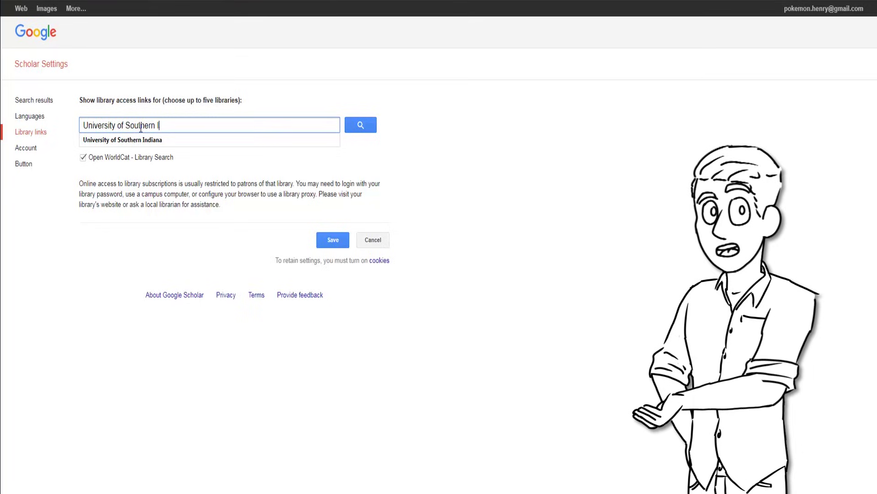
{"action": "type", "text": "ndiana"}
{"action": "key", "text": "Down"}
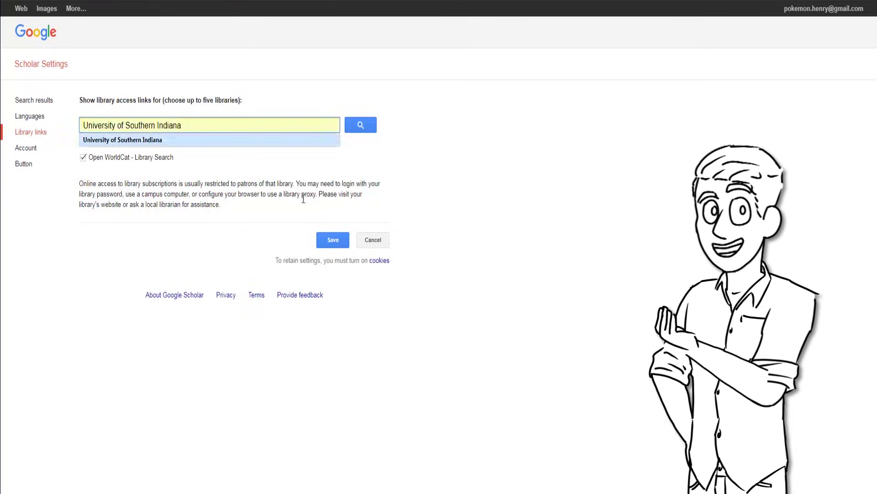
{"action": "left_click", "coordinate": [370, 128]}
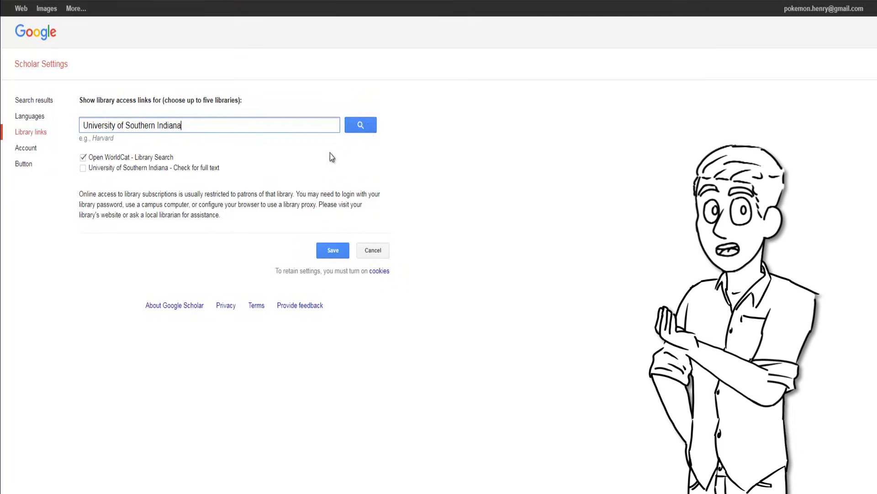
{"action": "left_click", "coordinate": [83, 169]}
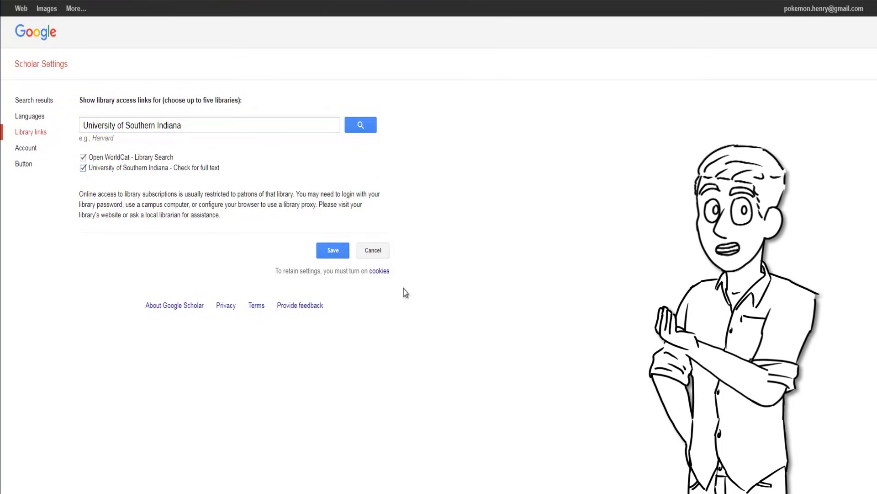
{"action": "left_click", "coordinate": [332, 251]}
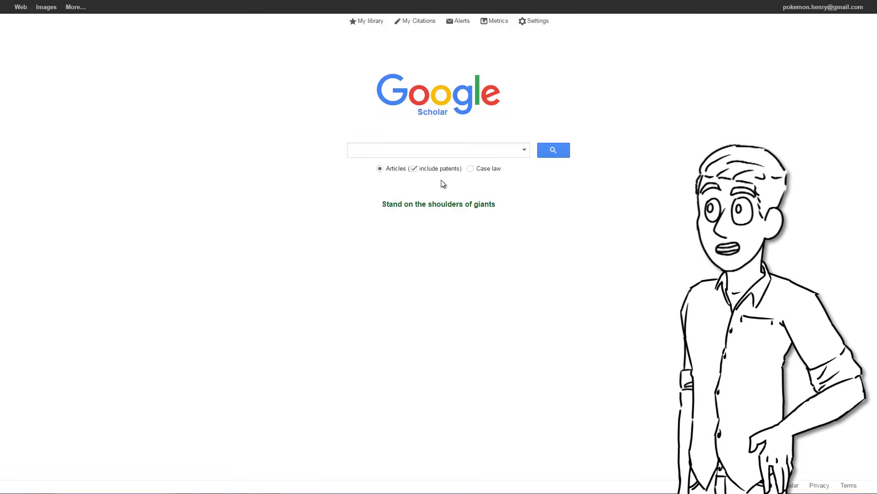
Step: Search for 'global climate change' and open the first result's PDF
{"action": "left_click", "coordinate": [438, 150]}
{"action": "type", "text": "Glo"}
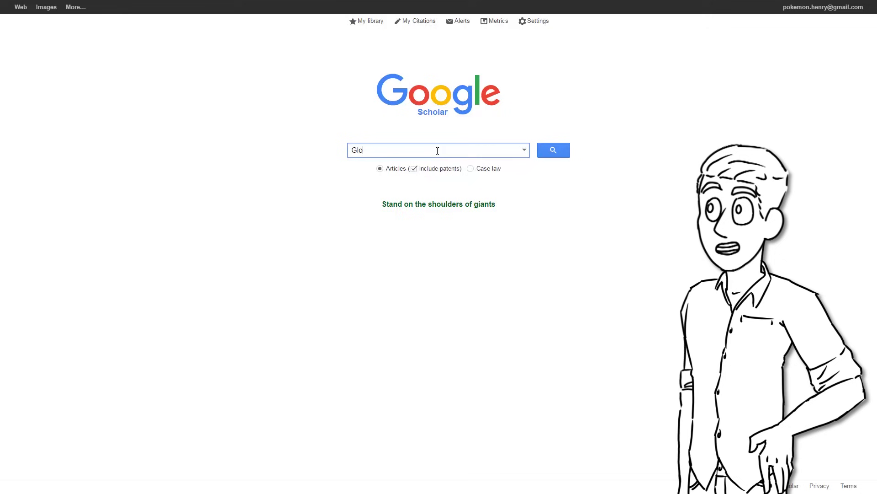
{"action": "type", "text": "bal Cli"}
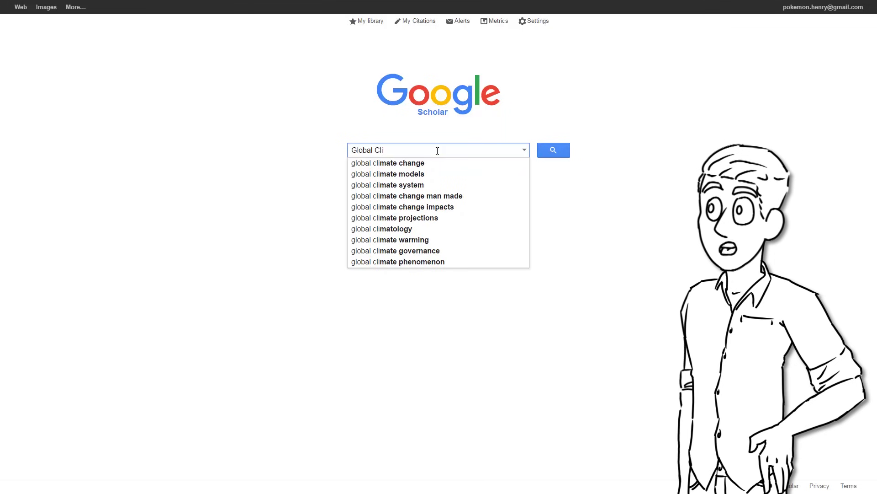
{"action": "key", "text": "Down"}
{"action": "key", "text": "Return"}
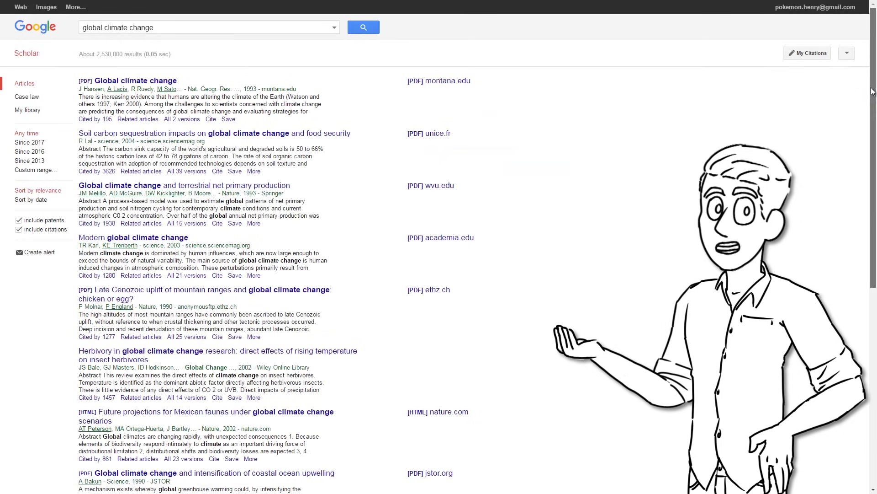
{"action": "left_click_drag", "start_coordinate": [872, 91], "coordinate": [869, 158]}
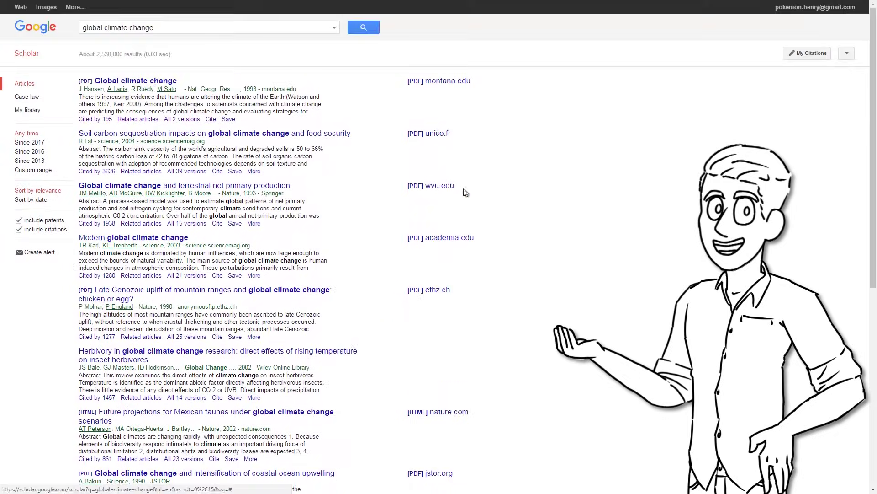
{"action": "left_click", "coordinate": [115, 83]}
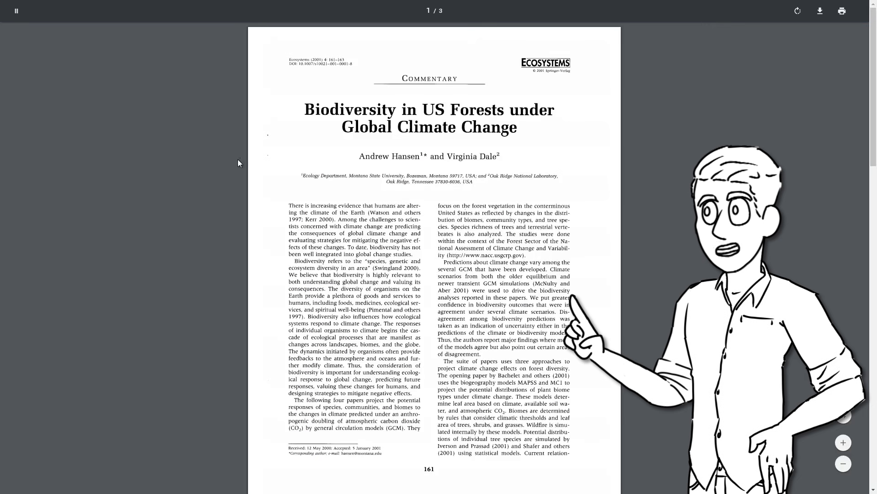
Step: Scroll down through the pages of the Biodiversity in US Forests under Global Climate Change PDF
{"action": "scroll", "coordinate": [268, 215], "scroll_direction": "down", "scroll_amount": 15}
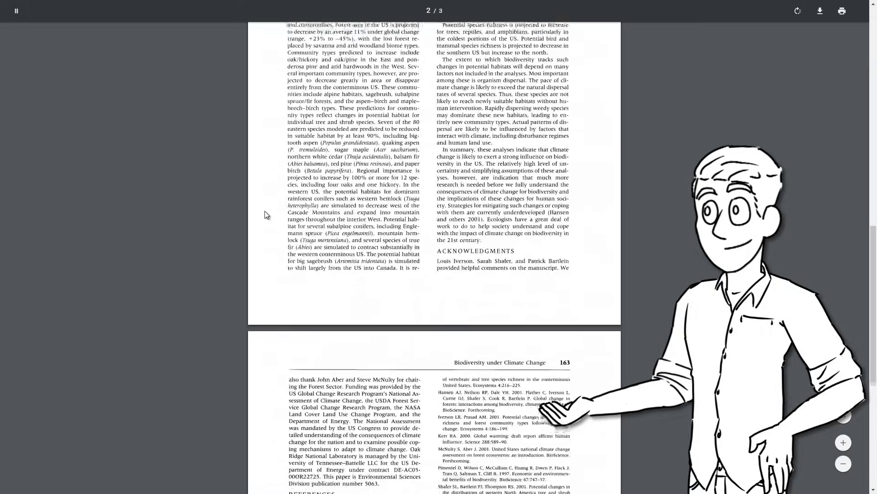
{"action": "scroll", "coordinate": [264, 211], "scroll_direction": "down", "scroll_amount": 5}
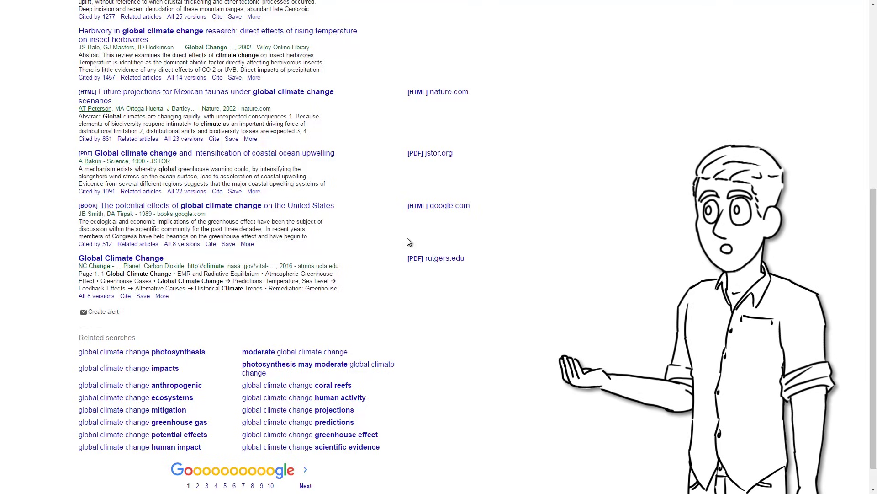
{"action": "scroll", "coordinate": [410, 243], "scroll_direction": "up", "scroll_amount": 7}
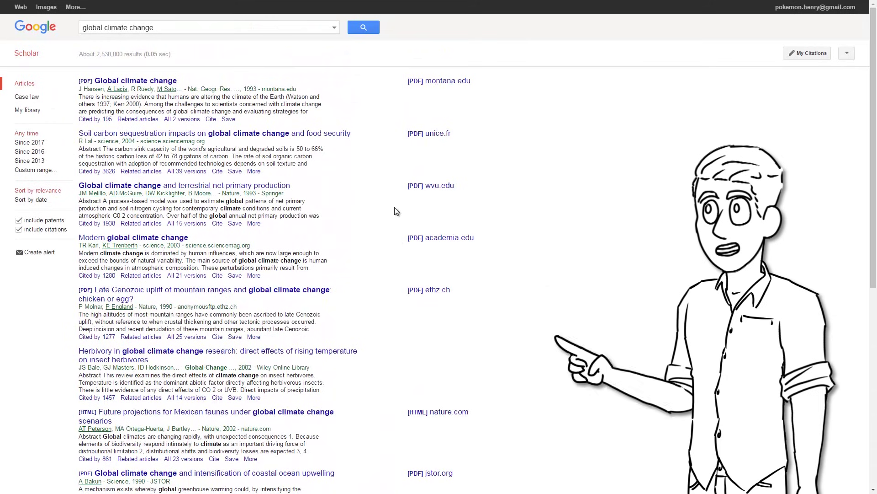
{"action": "left_click", "coordinate": [90, 120]}
{"action": "scroll", "coordinate": [133, 137], "scroll_direction": "down", "scroll_amount": 10}
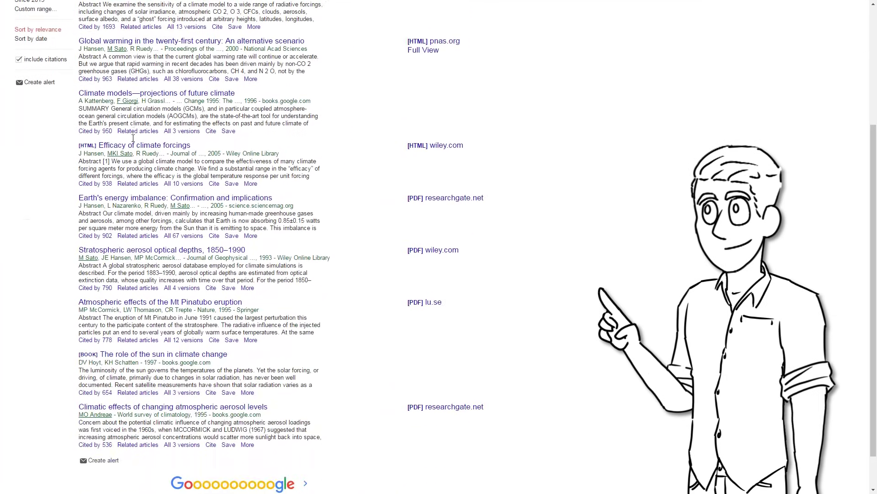
{"action": "scroll", "coordinate": [133, 137], "scroll_direction": "up", "scroll_amount": 10}
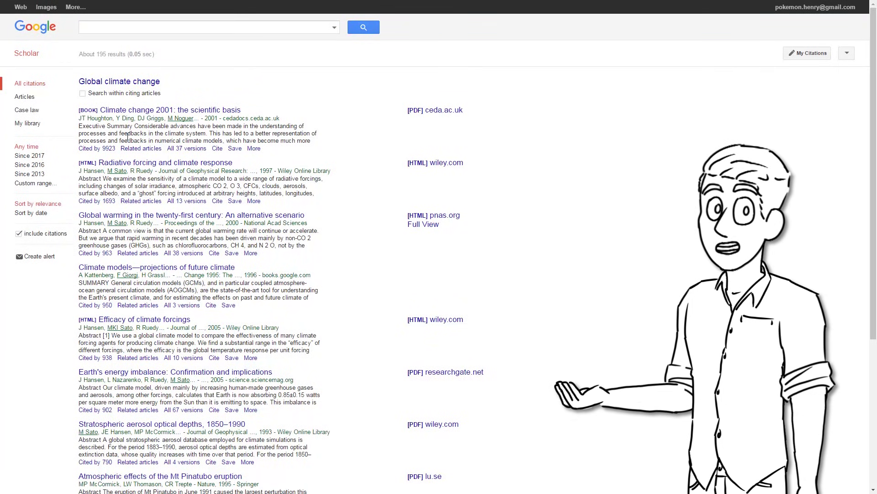
{"action": "key", "text": "alt+Left"}
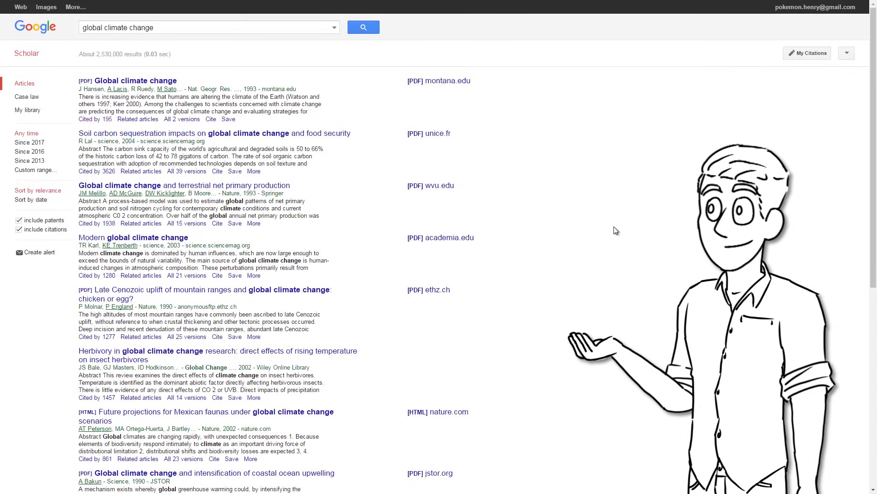
{"action": "left_click", "coordinate": [137, 119]}
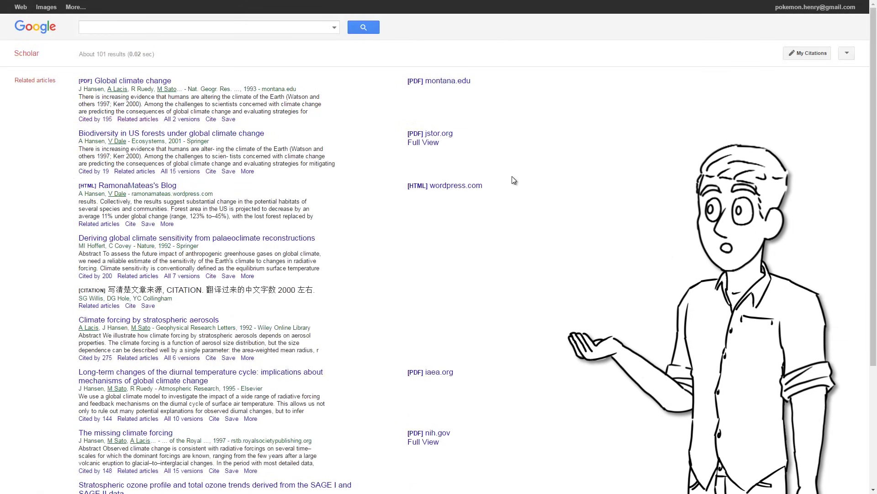
{"action": "scroll", "coordinate": [542, 176], "scroll_direction": "down", "scroll_amount": 6}
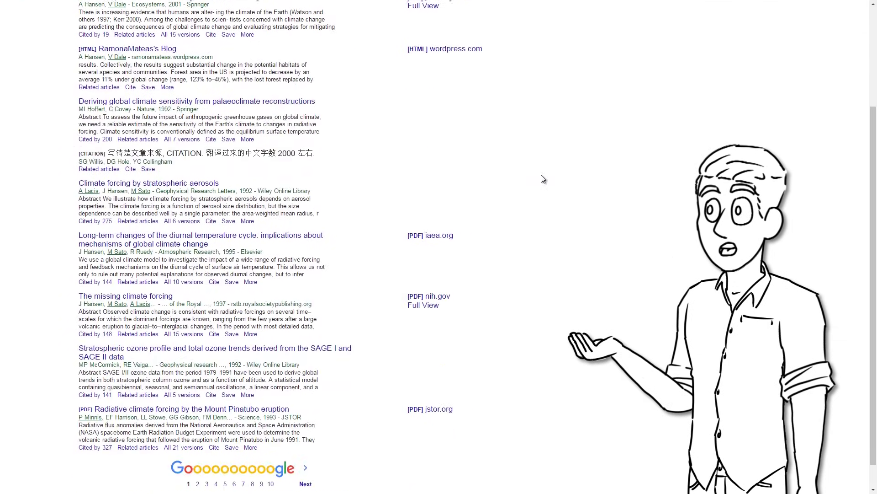
{"action": "key", "text": "alt+Left"}
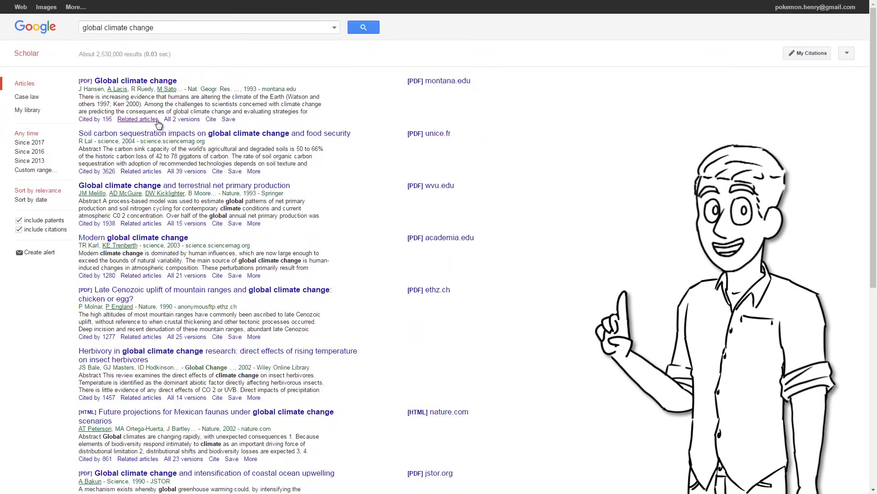
{"action": "left_click", "coordinate": [184, 120]}
Step: Back on the results, show the first result's Cite formats and select the APA citation
{"action": "key", "text": "alt+Left"}
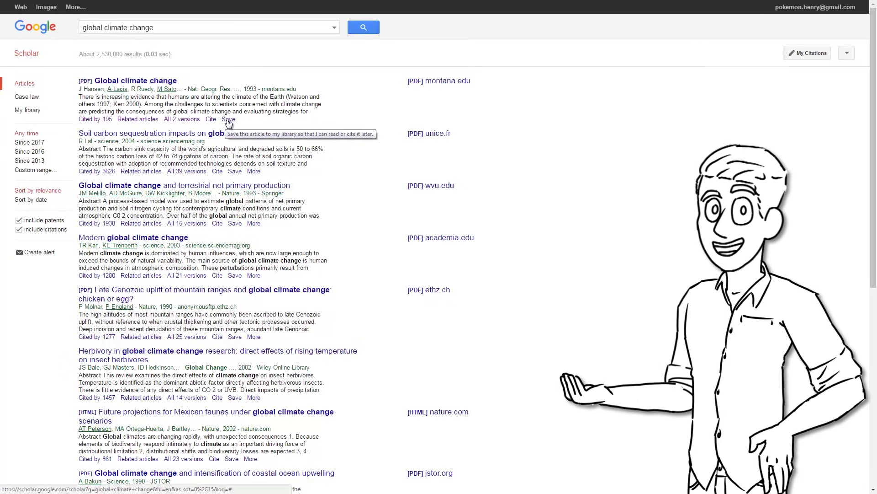
{"action": "left_click", "coordinate": [211, 120]}
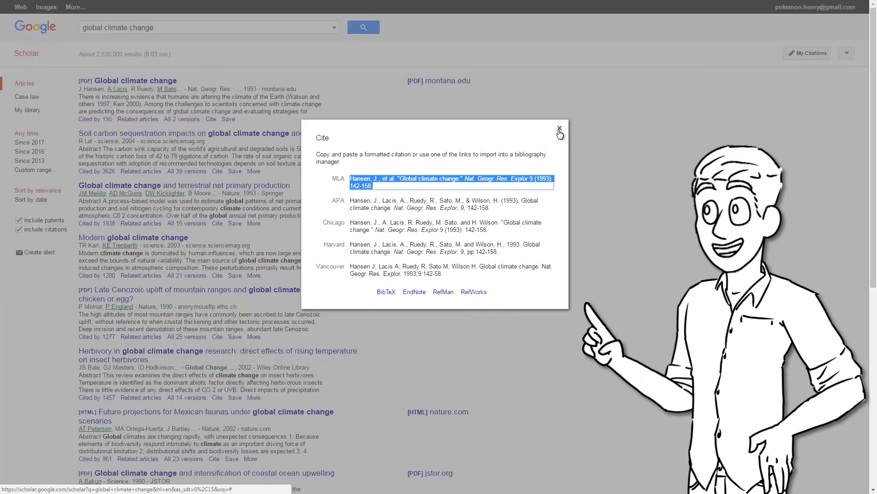
{"action": "left_click", "coordinate": [378, 178]}
{"action": "left_click", "coordinate": [351, 203]}
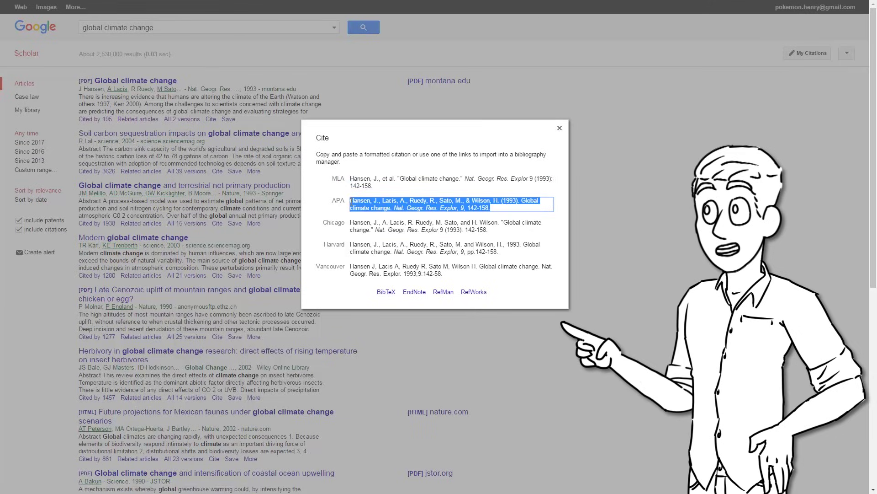
{"action": "left_click", "coordinate": [366, 227]}
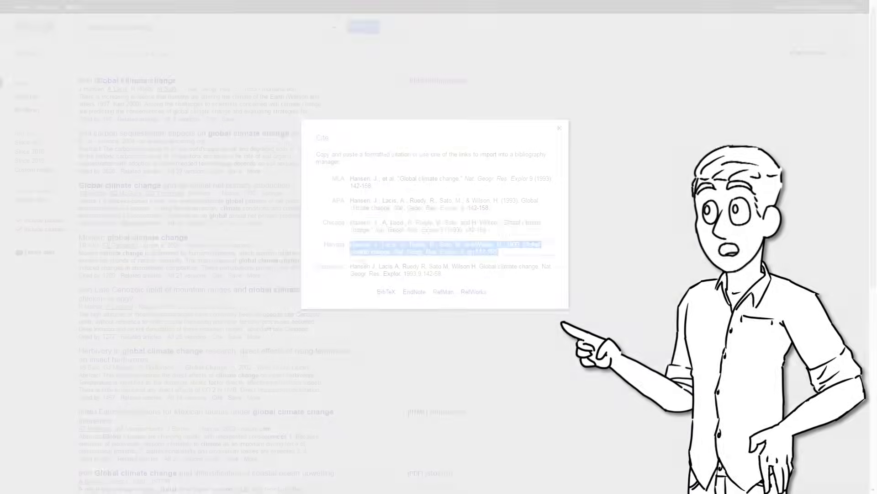